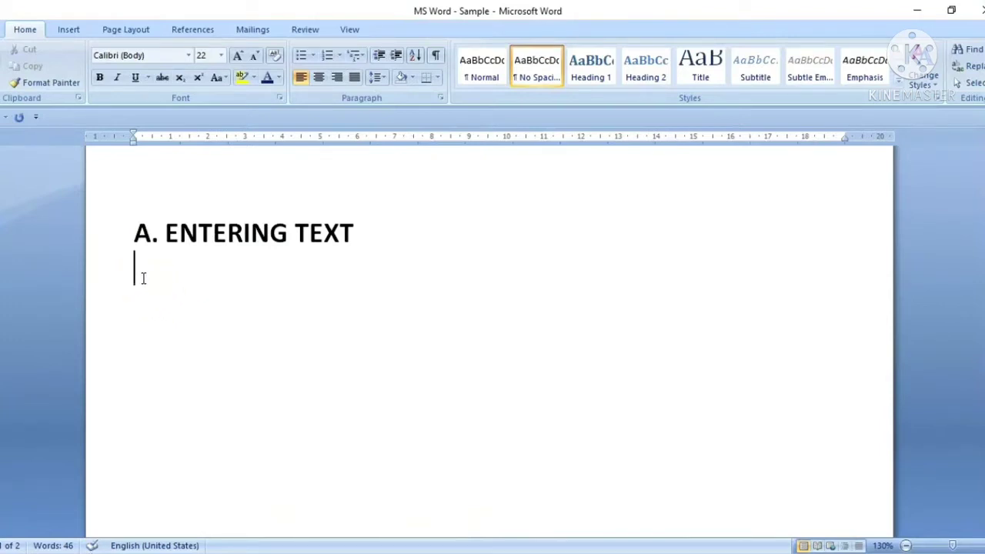
Step: Type 'Hello!' on three lines under ENTERING TEXT, leaving a blank line before the third
text(Hello!)
key(Return)
text(Hello!)
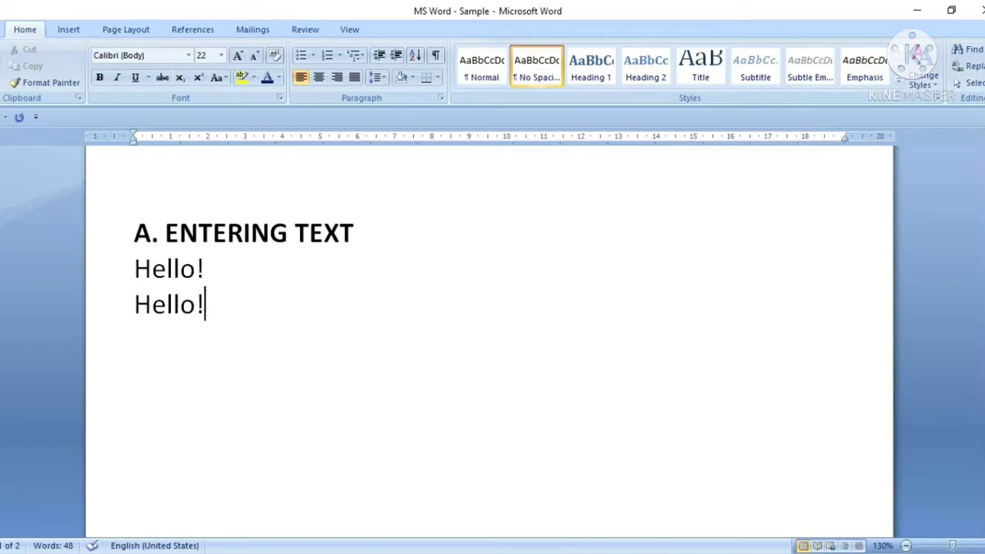
key(Return)
key(Return)
text(He)
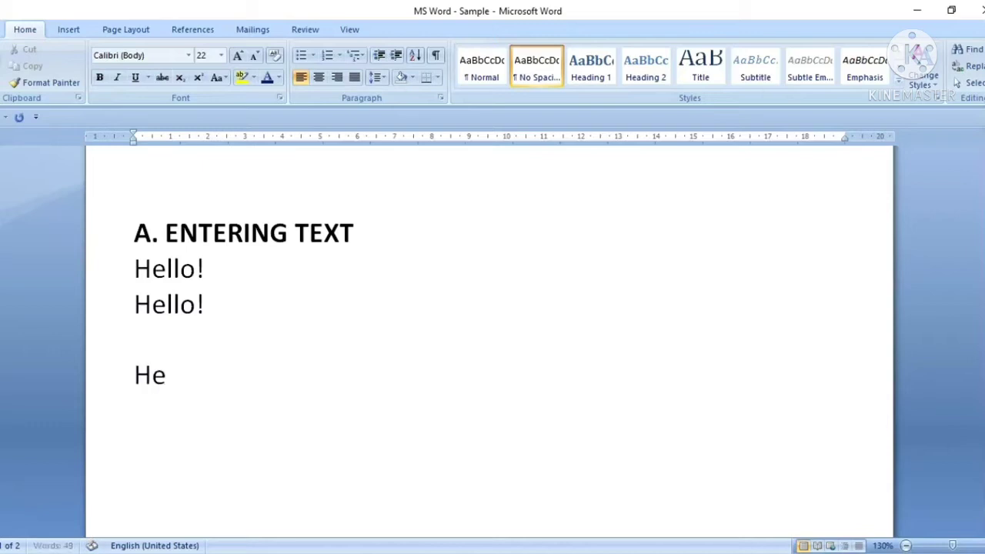
text(llo)
text(!)
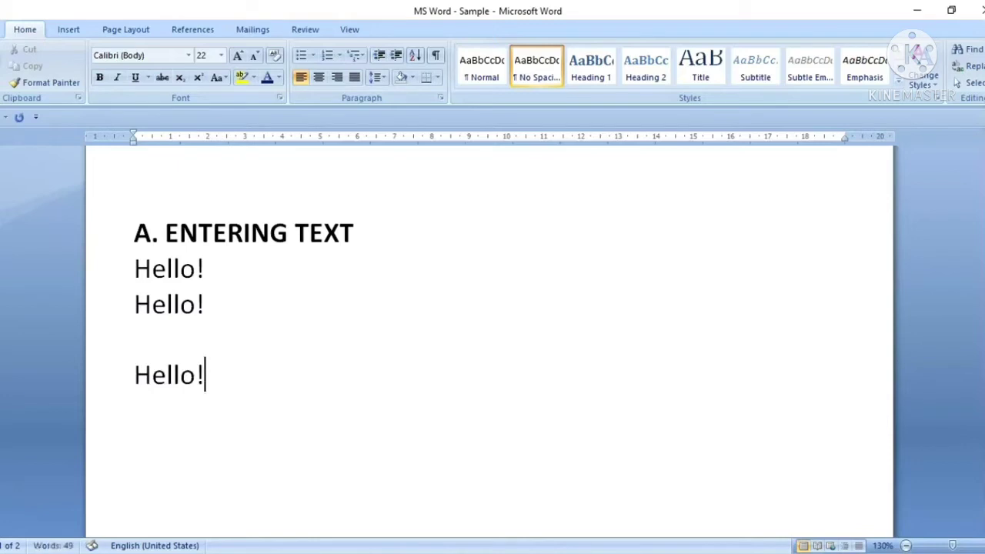
text( pre)
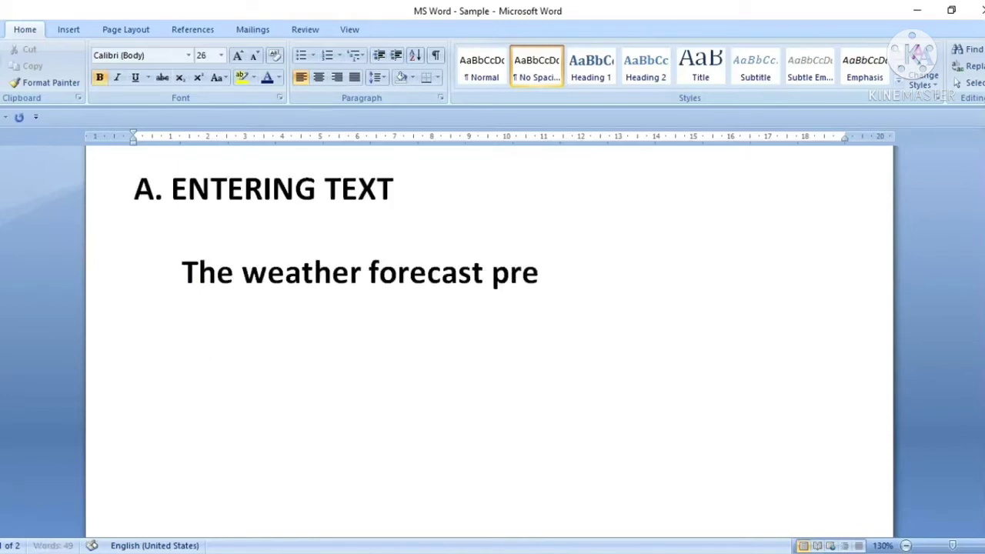
text(dicts what t)
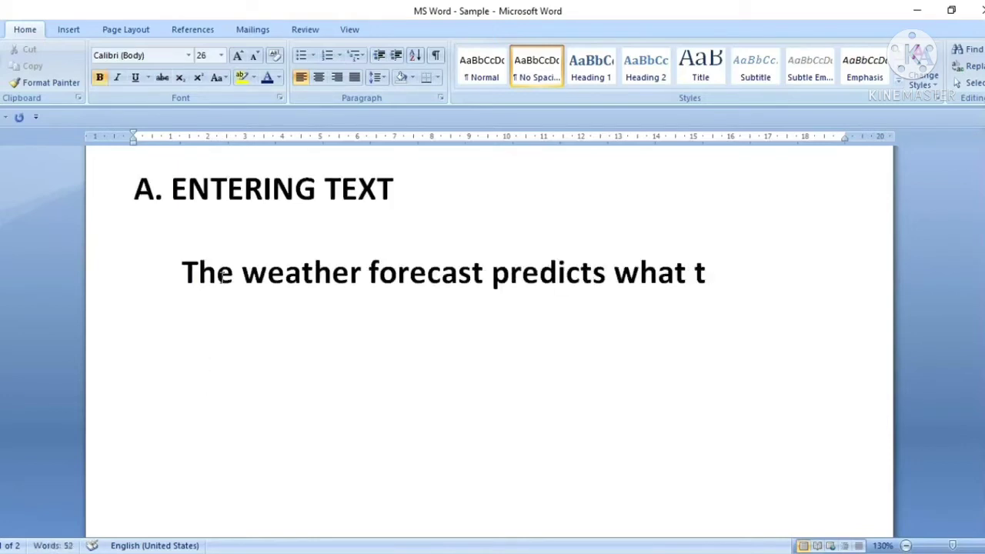
text(he)
Step: Type the weather paragraph about predicting temperature and air conditions and the wide variety of weather types
text( temp)
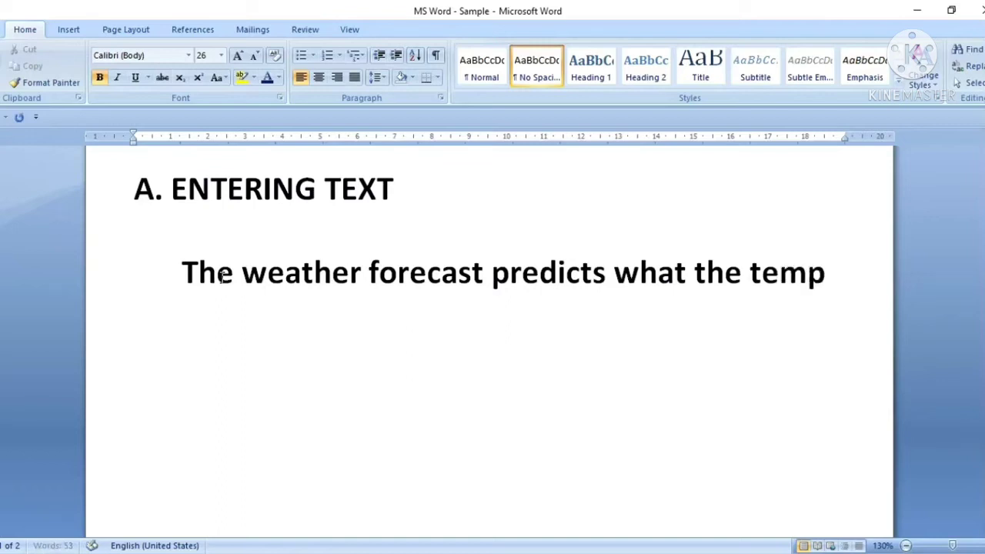
text(erat)
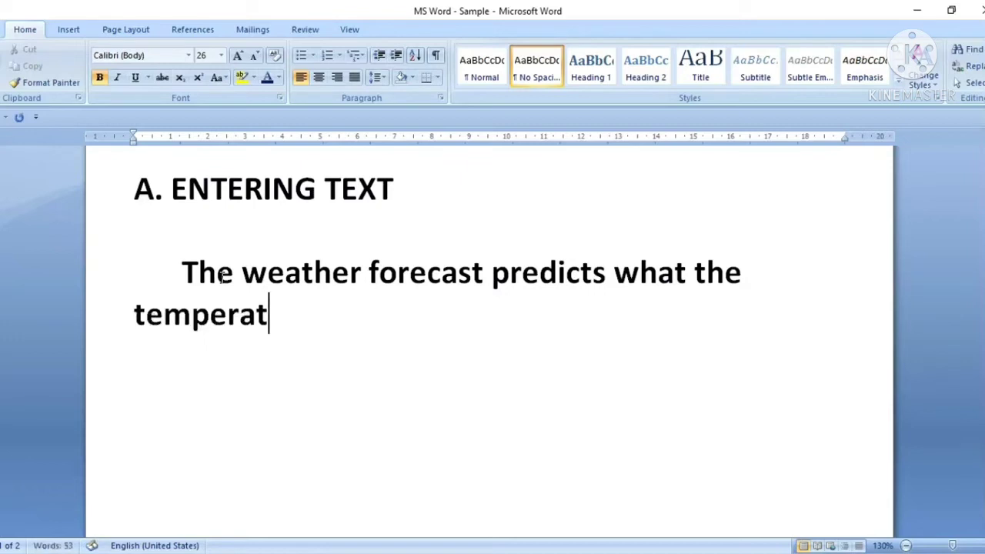
text(ure)
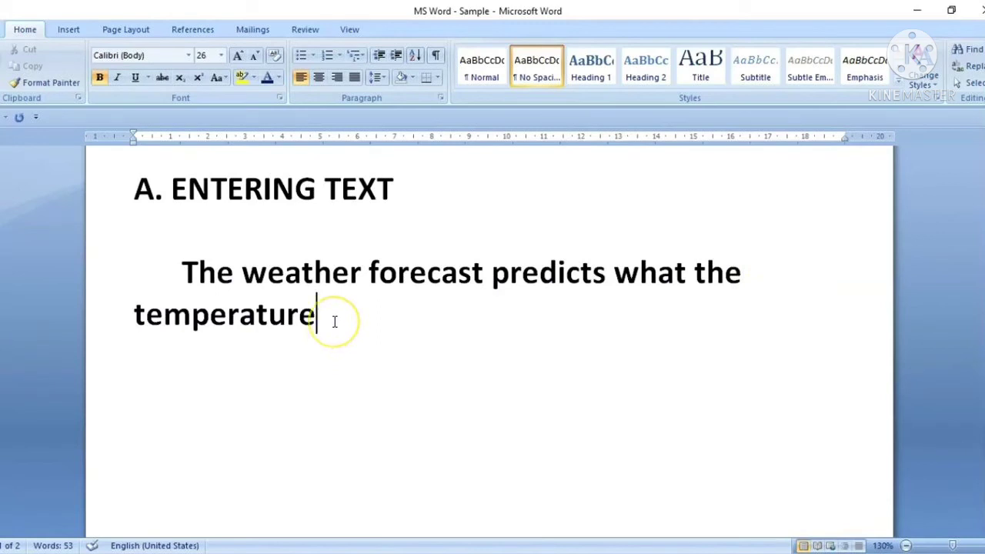
text( and air conditions will be in the near future. There is a wide variety)
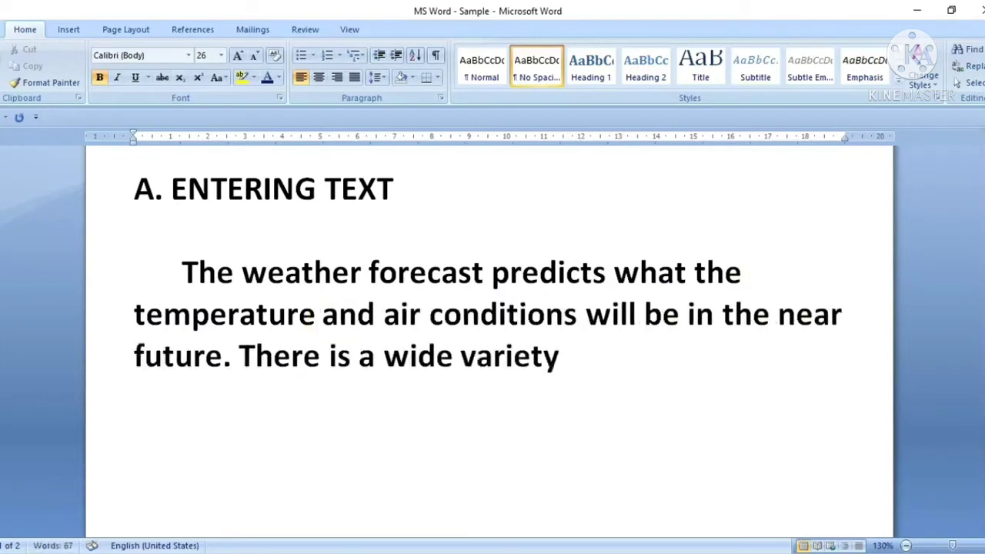
text( of types of weather.)
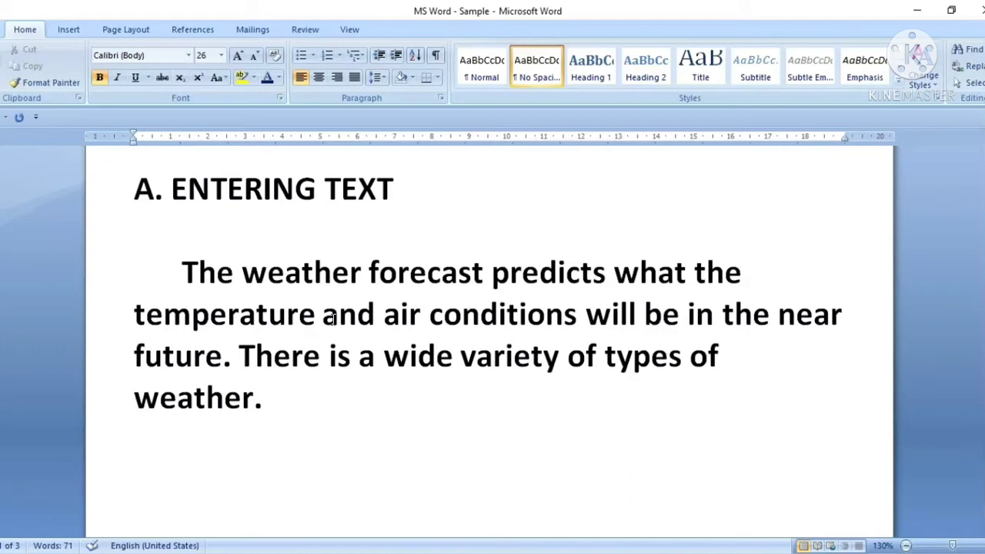
Step: Start a new indented paragraph reading 'The weather can be ......'
key(Return)
key(Return)
key(Tab)
text(The weather can be ......)
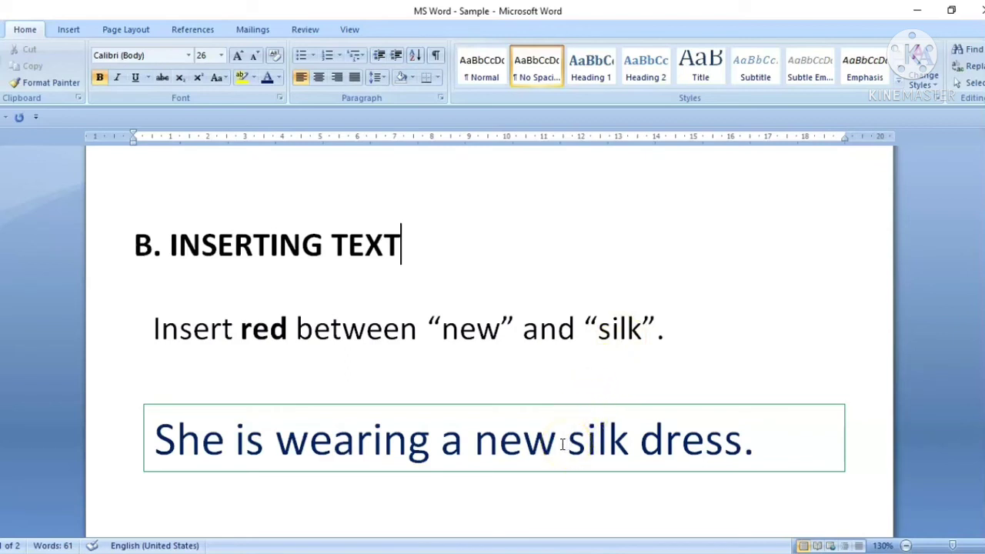
Step: Insert the word 'red' before 'silk' in 'She is wearing a new silk dress.'
click(563, 445)
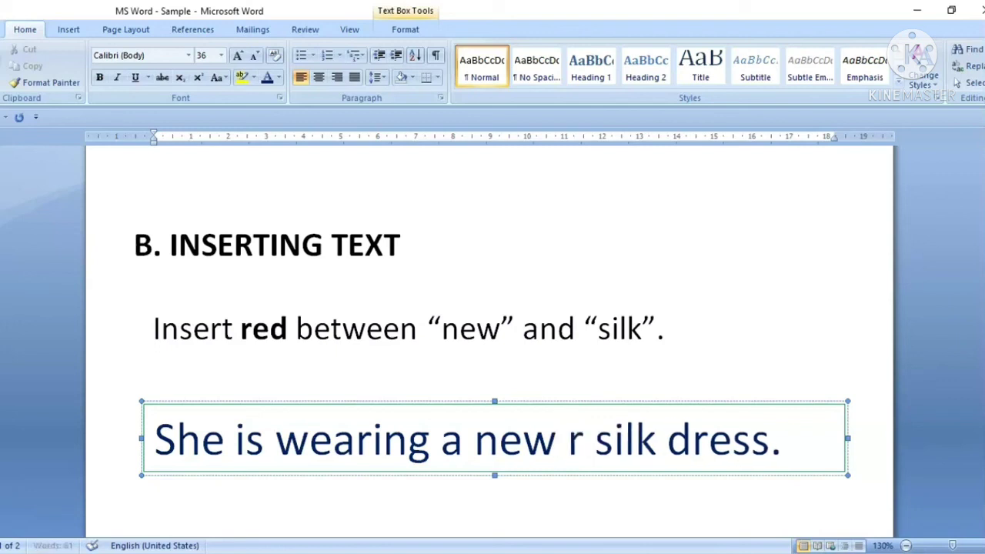
text(ed)
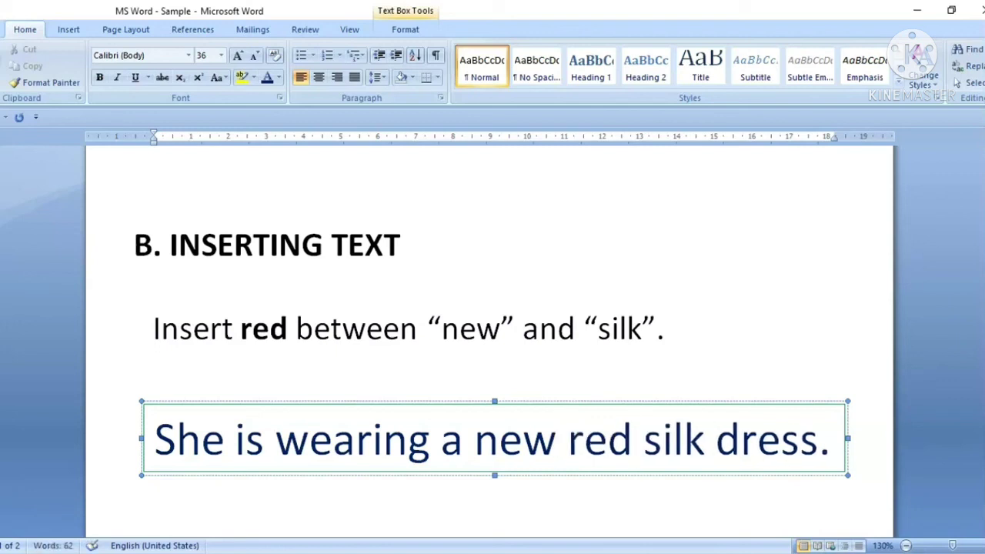